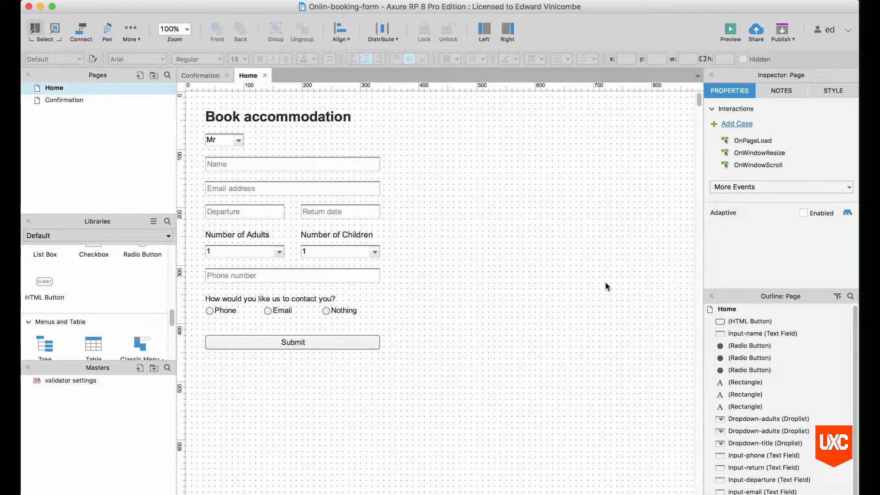
Create a blank Axure document, then launch Google Chrome.
{"action": "key", "text": "super+n"}
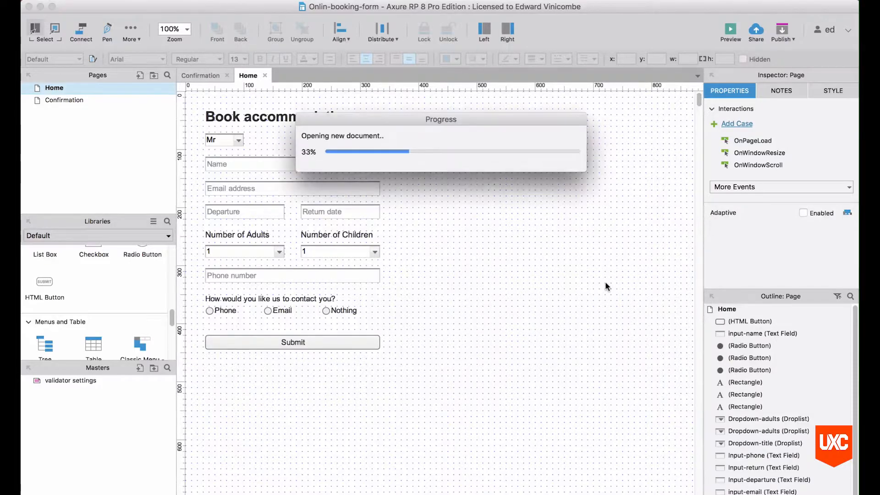
{"action": "key", "text": "super+Tab"}
{"action": "left_click", "coordinate": [419, 158]}
{"action": "key", "text": "super+space"}
{"action": "type", "text": "chrome"}
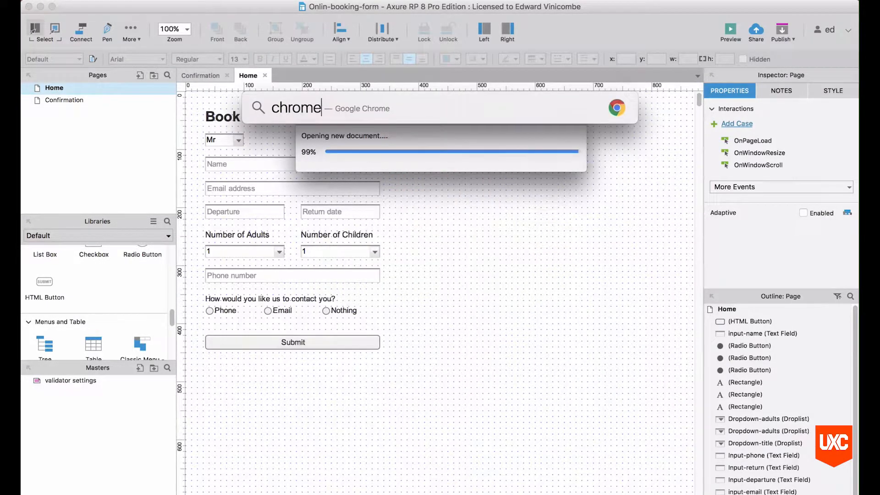
{"action": "key", "text": "Return"}
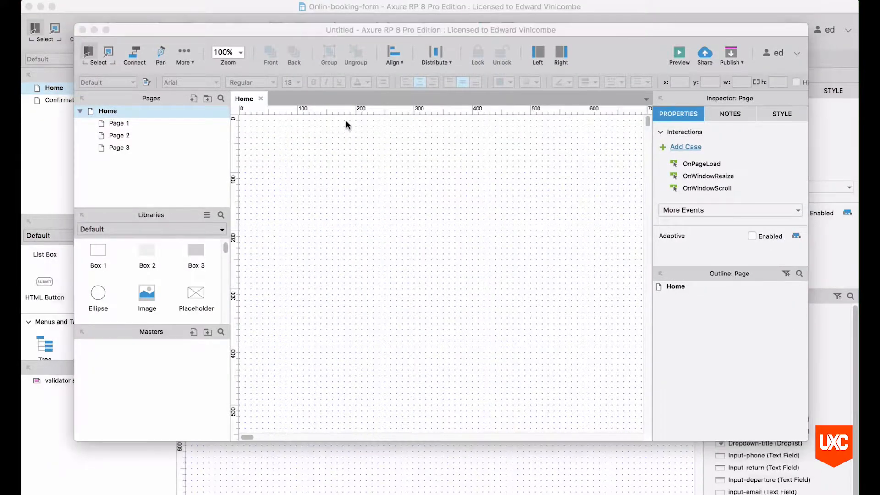
Search 'validator for axure', download the Usability Matters validator file, and return to Axure.
{"action": "type", "text": "validator"}
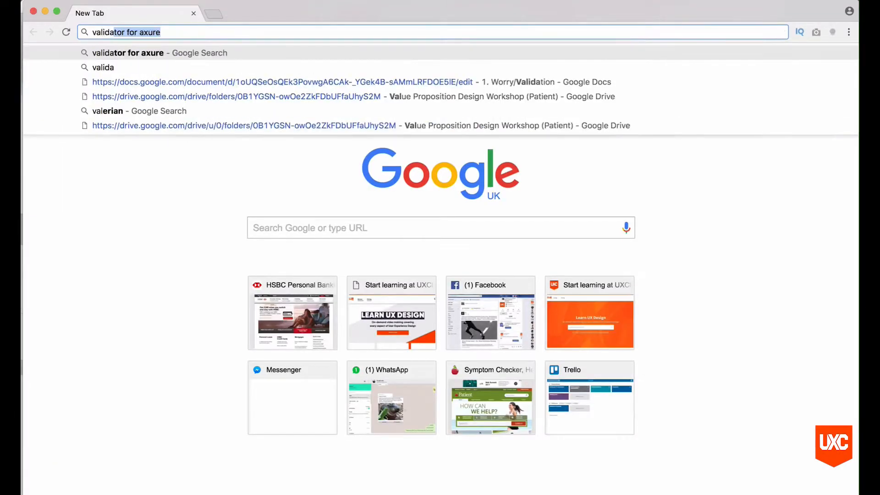
{"action": "key", "text": "BackSpace"}
{"action": "key", "text": "Down"}
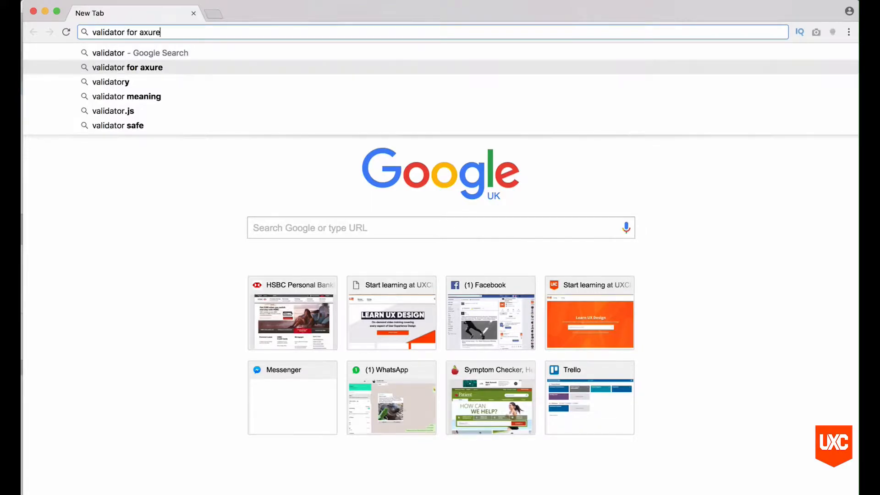
{"action": "key", "text": "Return"}
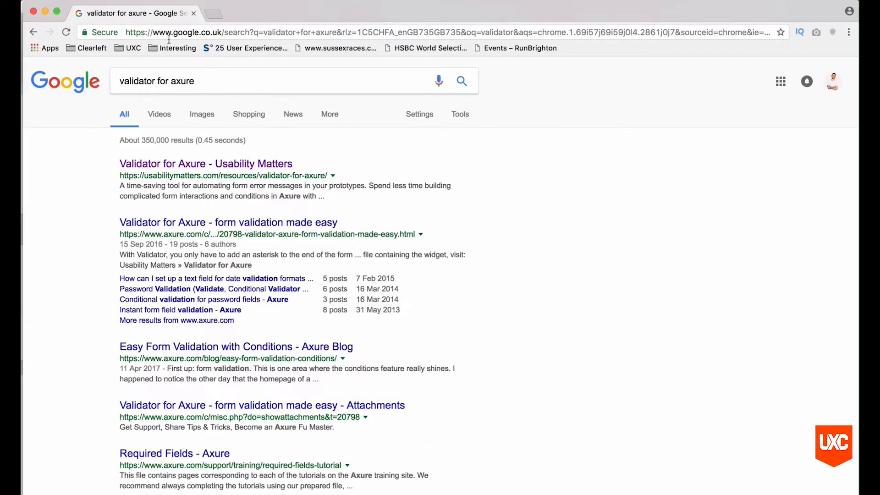
{"action": "left_click", "coordinate": [178, 168]}
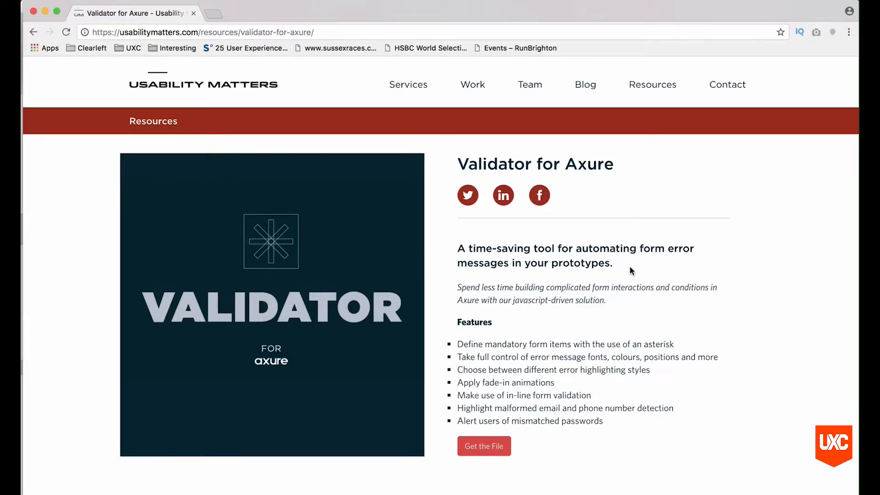
{"action": "left_click", "coordinate": [463, 447]}
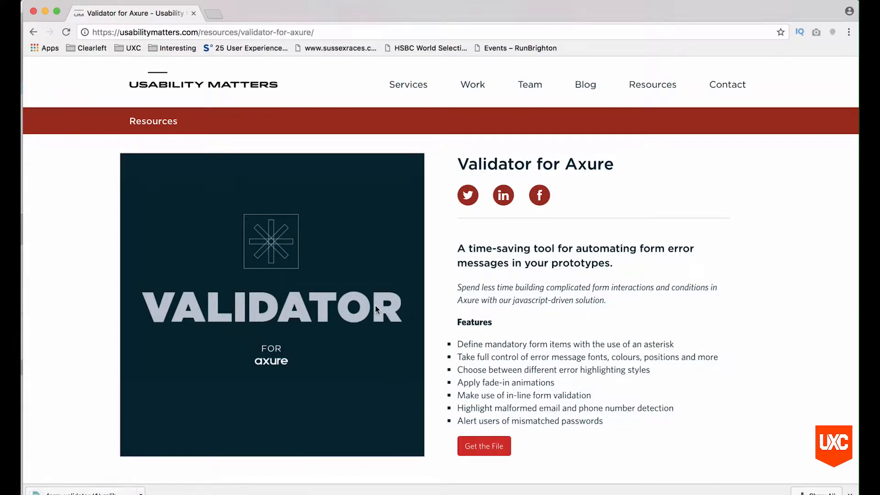
{"action": "key", "text": "super+Tab"}
{"action": "left_click", "coordinate": [393, 247]}
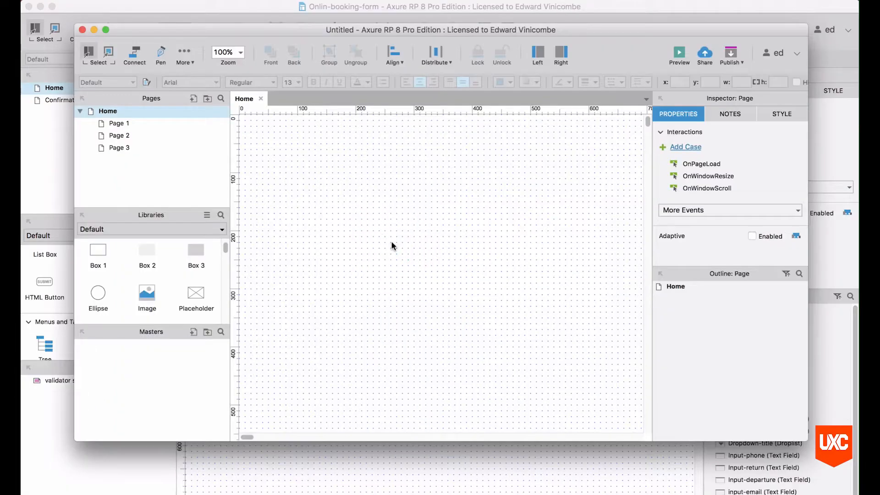
Close the Untitled document, load form-validator.rplib as a library, and accept the alert.
{"action": "left_click", "coordinate": [82, 30]}
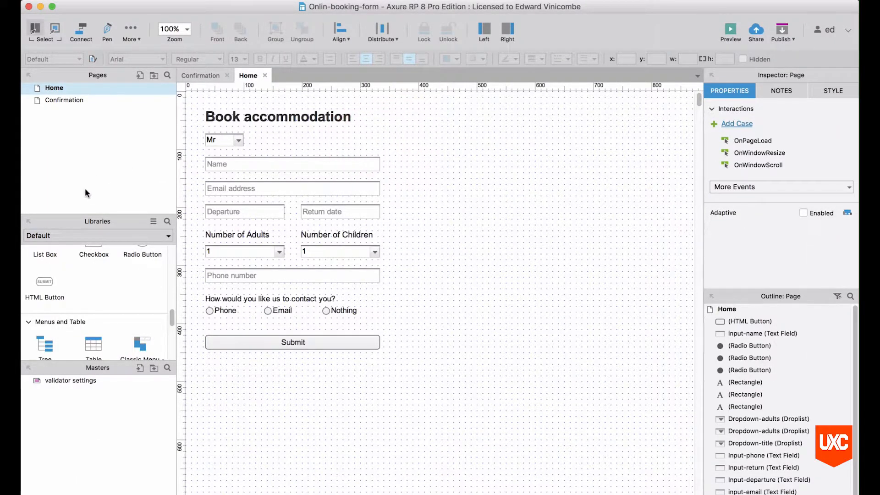
{"action": "left_click", "coordinate": [153, 222]}
{"action": "left_click", "coordinate": [175, 250]}
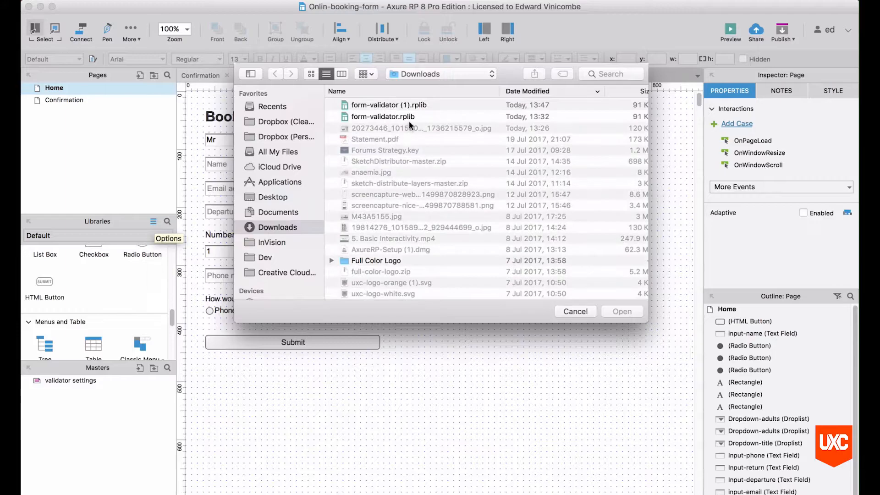
{"action": "left_click", "coordinate": [390, 117]}
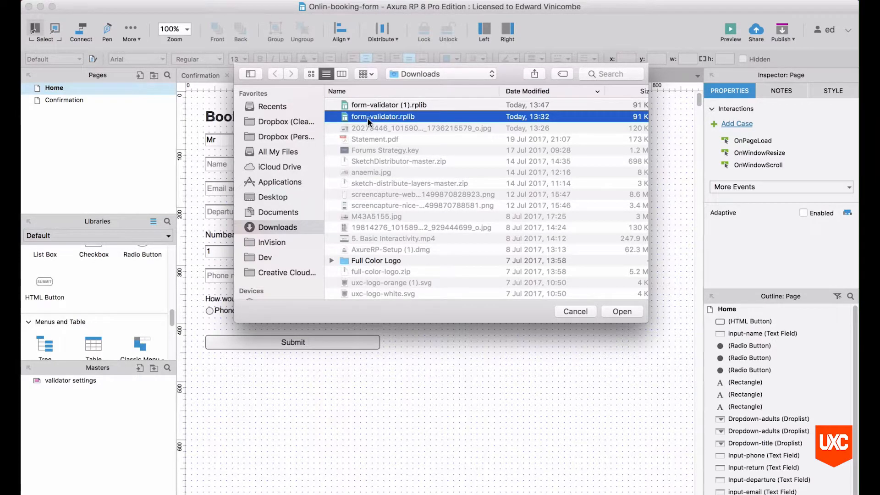
{"action": "left_click", "coordinate": [622, 311]}
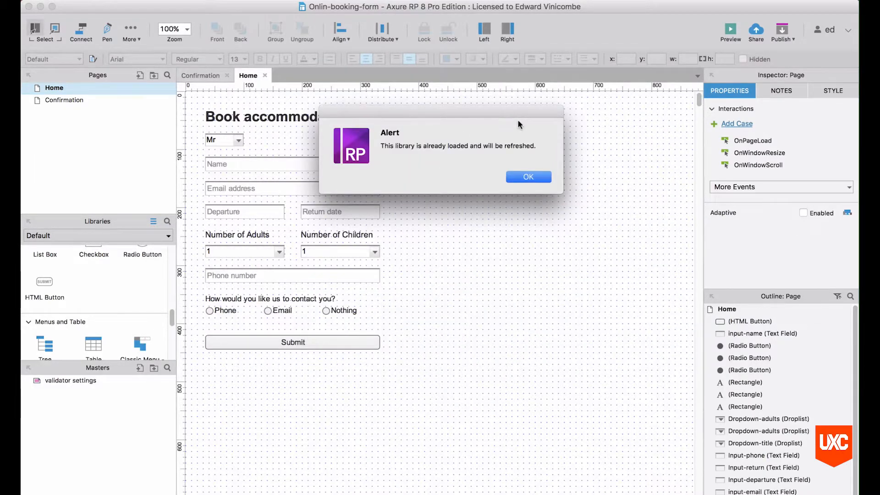
{"action": "left_click", "coordinate": [529, 177]}
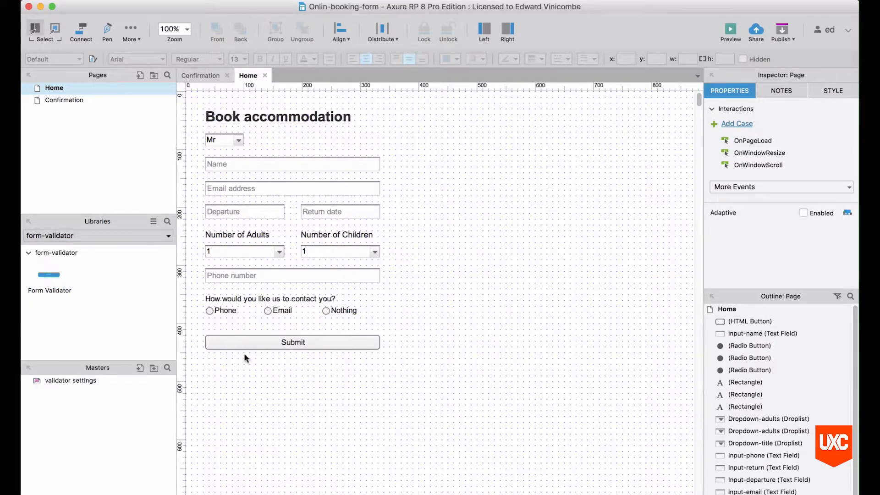
Delete the old Submit button and place a Form Validator widget below the contact options.
{"action": "left_click", "coordinate": [311, 342]}
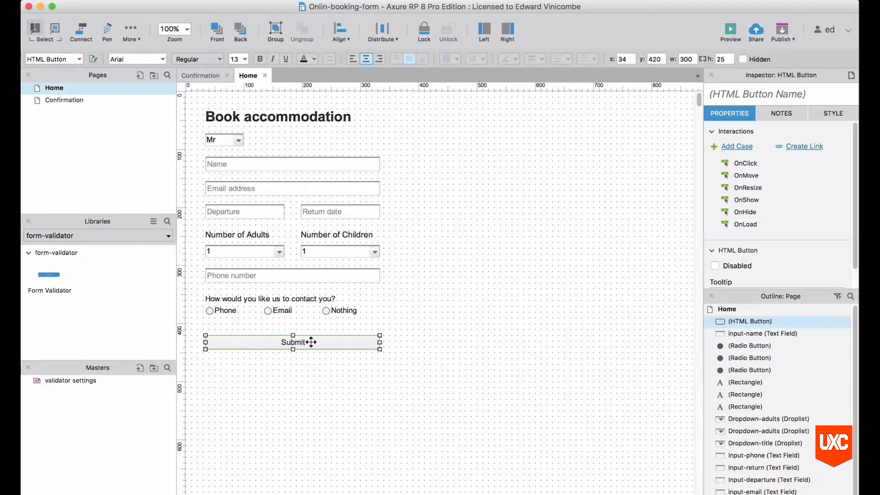
{"action": "key", "text": "Delete"}
{"action": "left_click_drag", "start_coordinate": [46, 274], "coordinate": [204, 330]}
{"action": "left_click", "coordinate": [355, 330]}
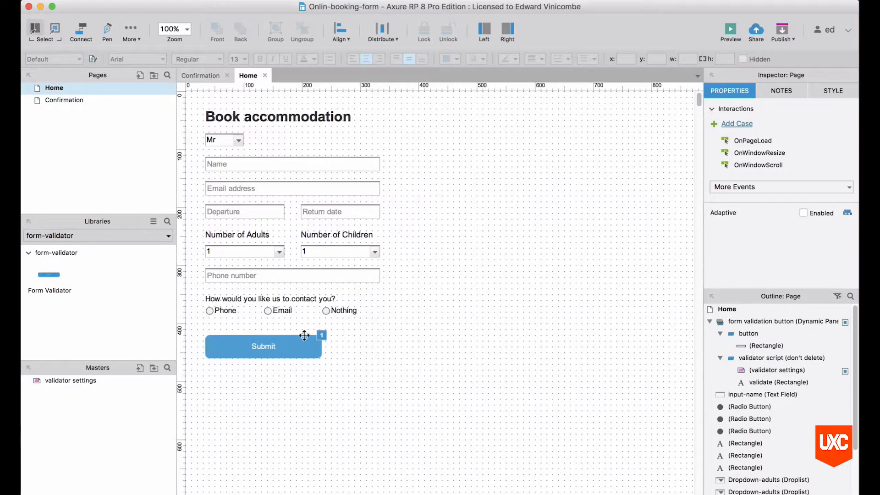
{"action": "left_click", "coordinate": [313, 355]}
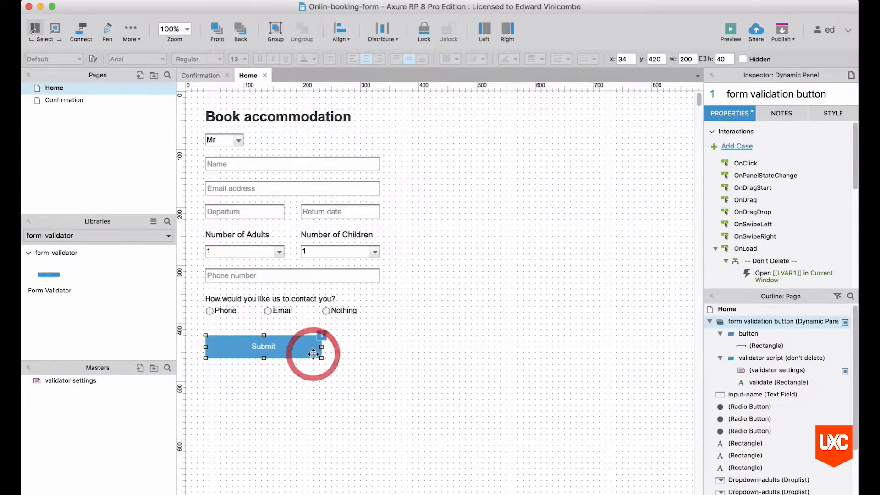
Set the Submit rectangle in the validator's button state to width 300.
{"action": "double_click", "coordinate": [752, 336]}
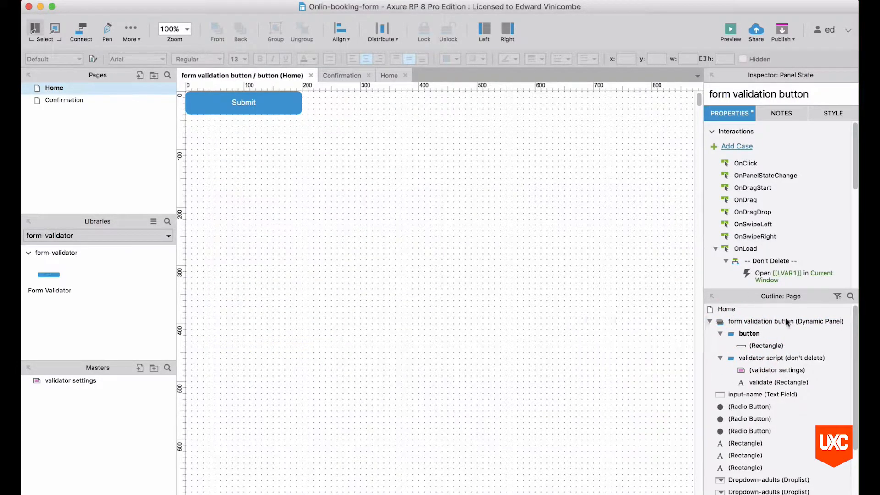
{"action": "left_click", "coordinate": [293, 103]}
{"action": "double_click", "coordinate": [684, 60]}
{"action": "type", "text": "300"}
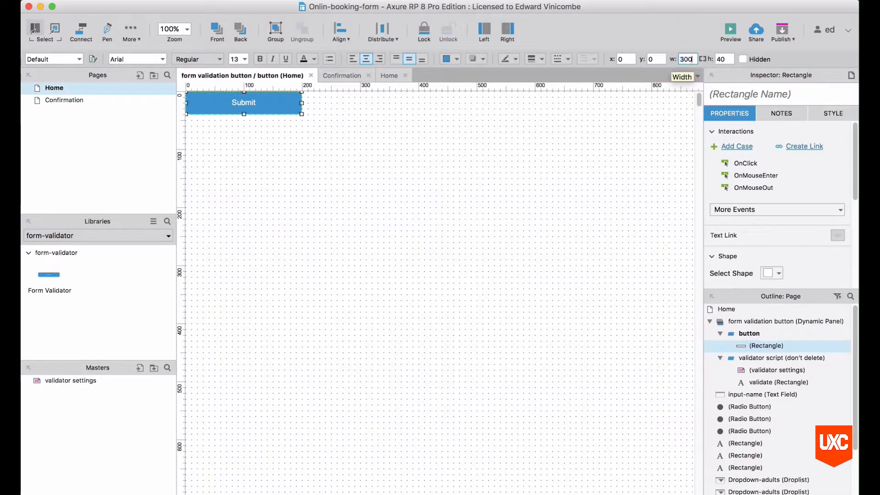
{"action": "key", "text": "Return"}
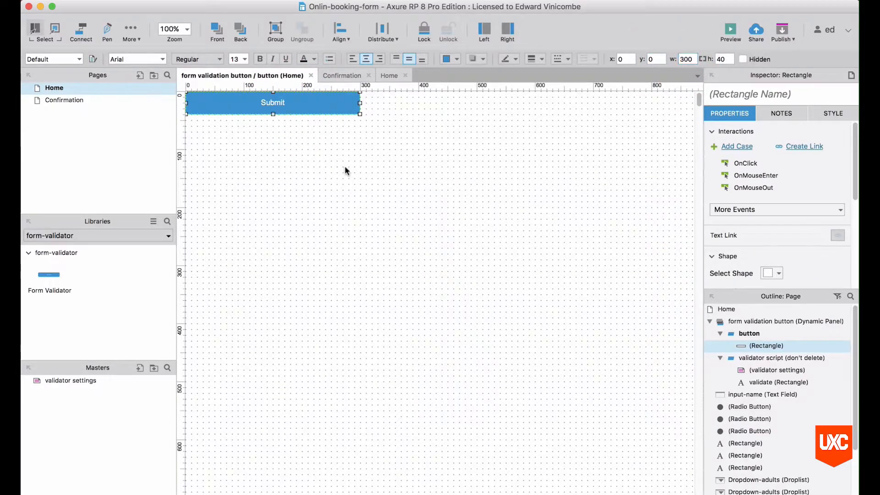
{"action": "key", "text": "super+w"}
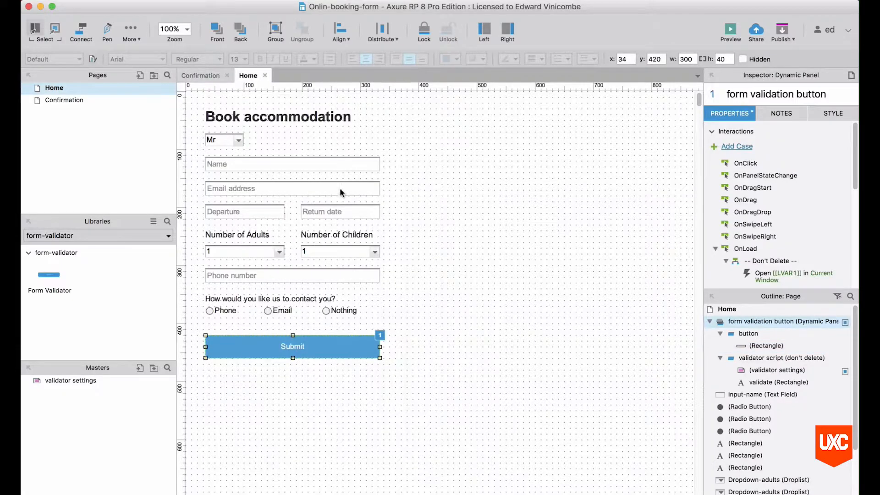
{"action": "left_click", "coordinate": [427, 287]}
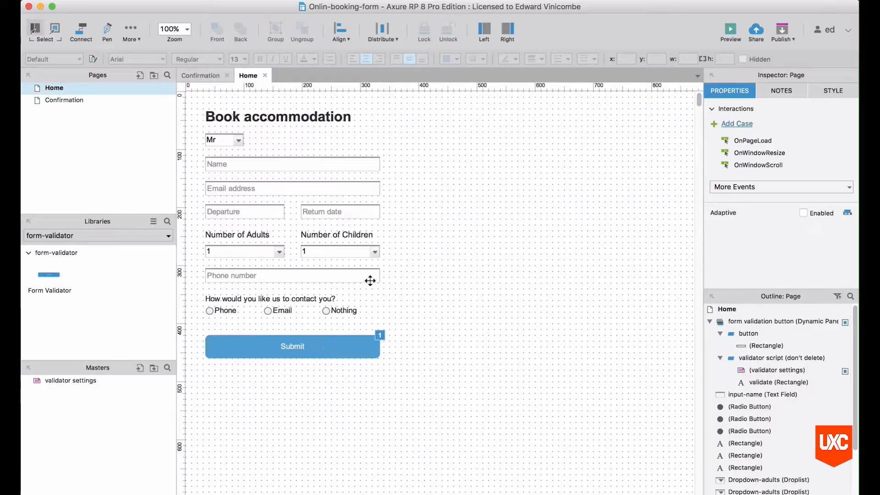
Rename the title droplist to Dropdown-title* to mark it required.
{"action": "left_click", "coordinate": [311, 277]}
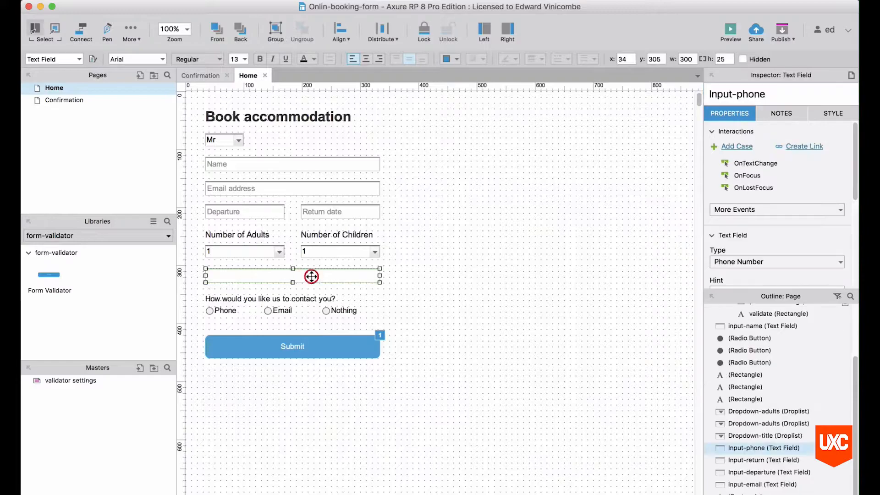
{"action": "left_click", "coordinate": [456, 240]}
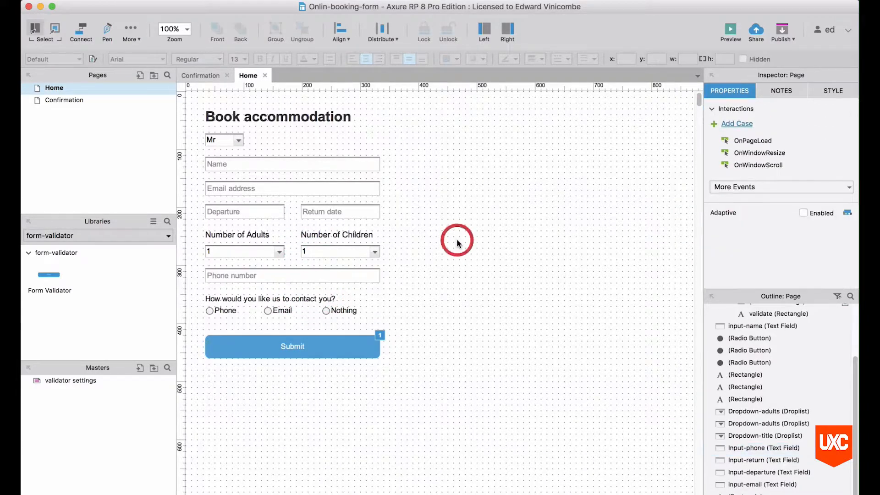
{"action": "left_click", "coordinate": [235, 141]}
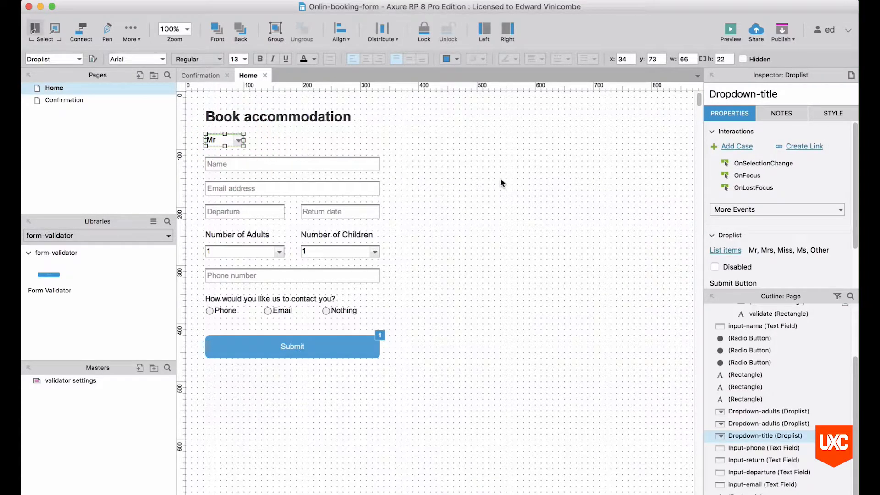
{"action": "left_click", "coordinate": [799, 96]}
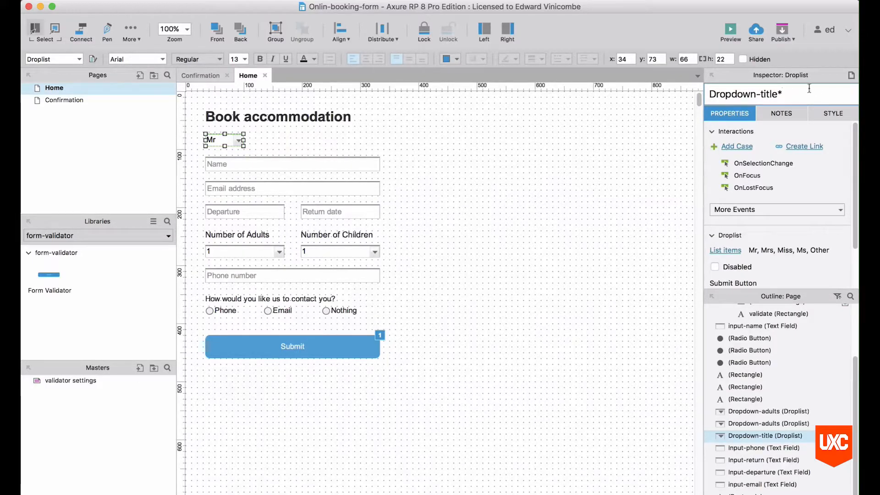
{"action": "scroll", "coordinate": [795, 175], "scroll_direction": "down", "scroll_amount": 1}
{"action": "scroll", "coordinate": [796, 175], "scroll_direction": "down", "scroll_amount": 1}
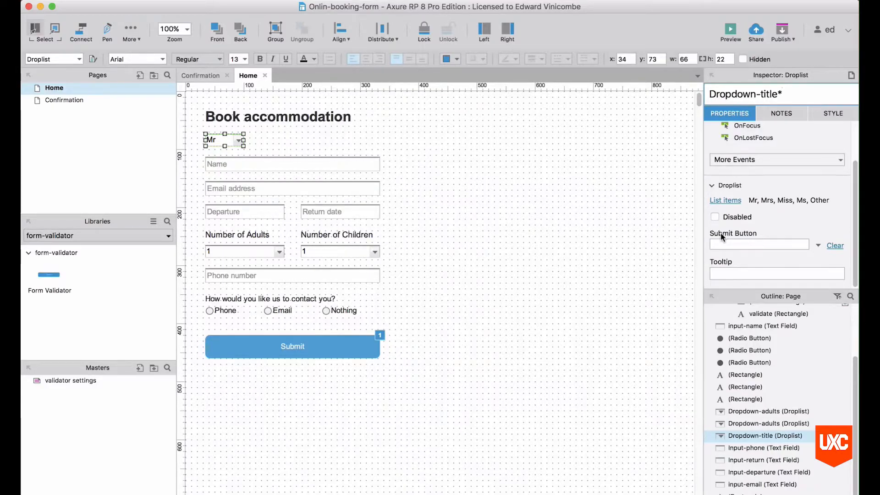
Set the title droplist's Submit Button to the form validation button.
{"action": "left_click", "coordinate": [818, 245]}
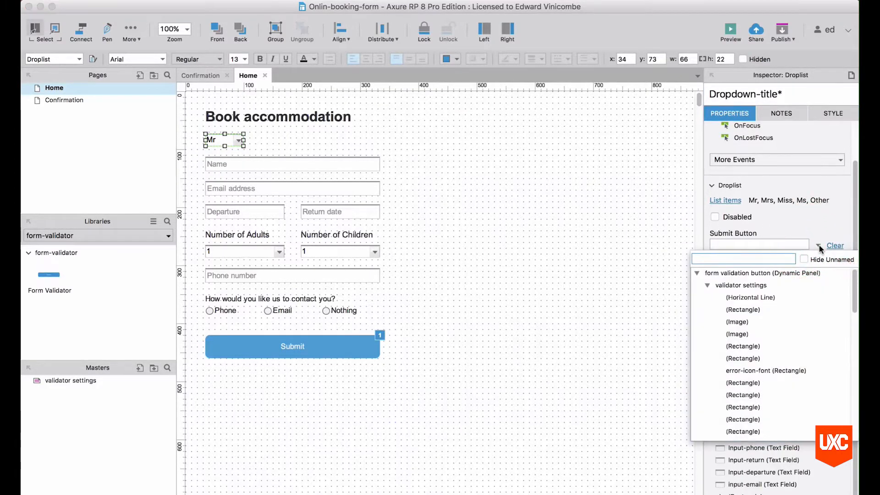
{"action": "left_click", "coordinate": [697, 273]}
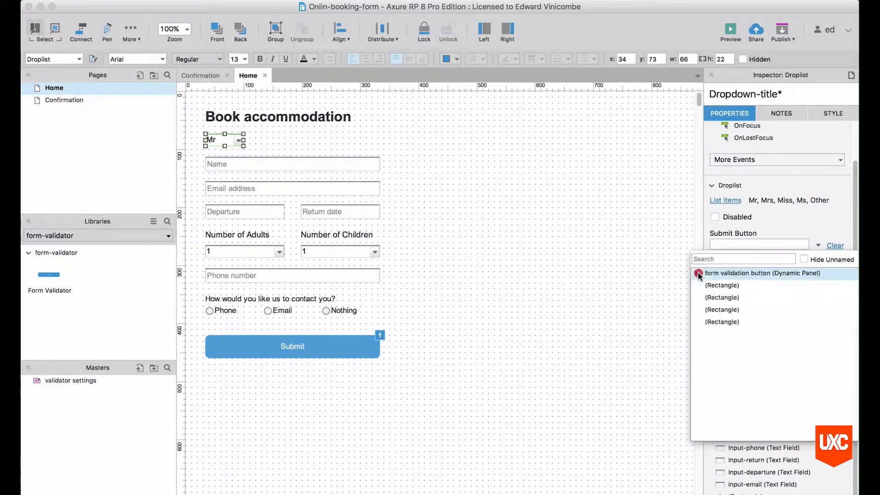
{"action": "left_click", "coordinate": [747, 274]}
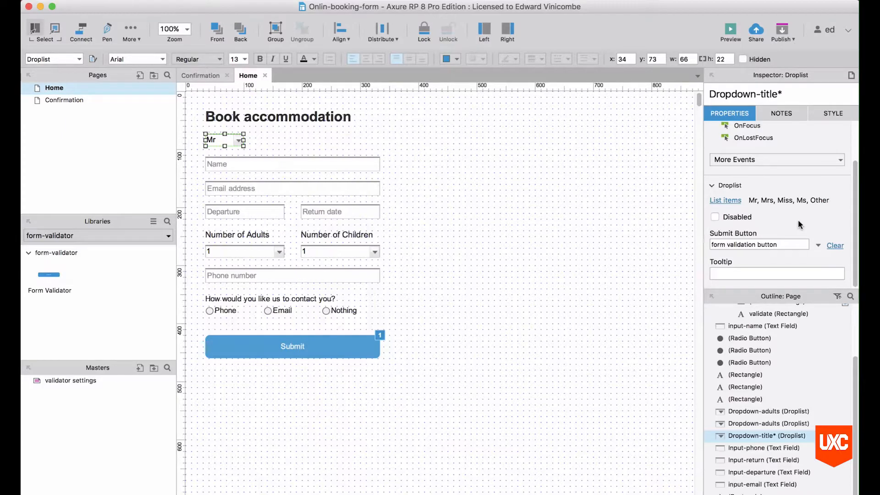
Mark the Name and Email fields required with * and link both to the form validation button.
{"action": "left_click", "coordinate": [529, 171]}
{"action": "left_click", "coordinate": [337, 163]}
{"action": "left_click", "coordinate": [774, 97]}
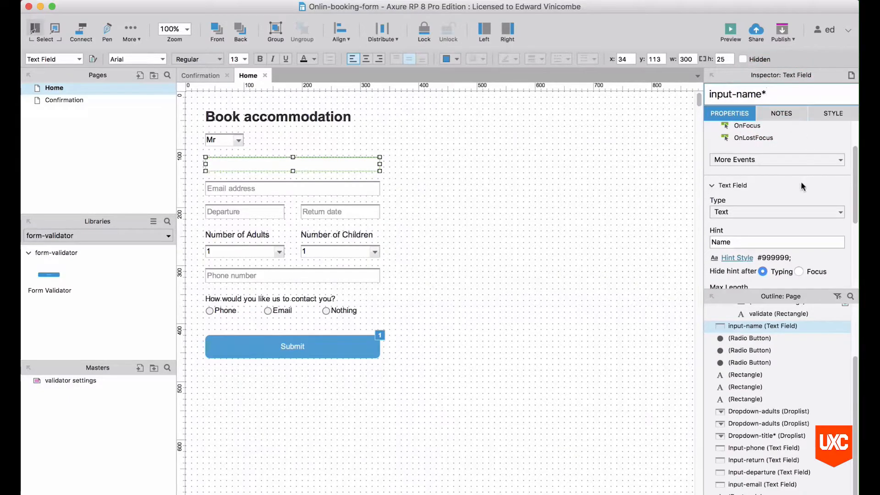
{"action": "scroll", "coordinate": [802, 186], "scroll_direction": "down", "scroll_amount": 5}
{"action": "left_click", "coordinate": [817, 246]}
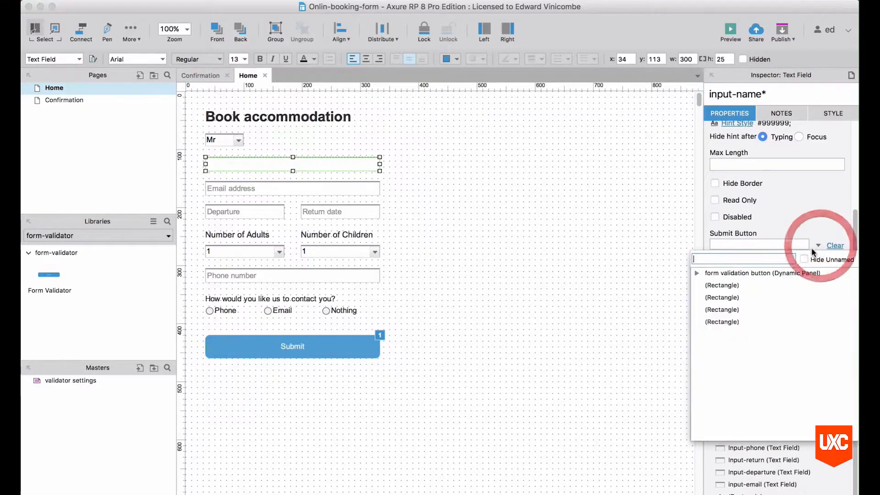
{"action": "left_click", "coordinate": [761, 273]}
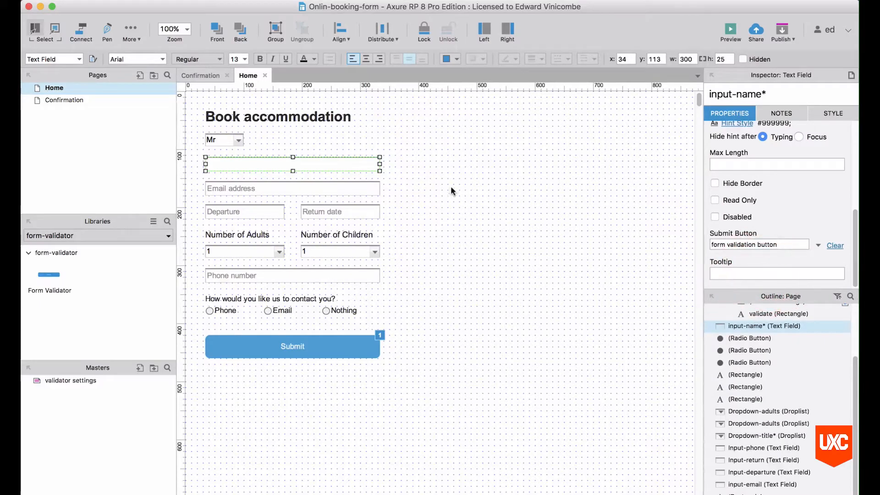
{"action": "left_click", "coordinate": [262, 189]}
{"action": "left_click", "coordinate": [771, 89]}
{"action": "type", "text": "*"}
{"action": "left_click", "coordinate": [819, 246]}
{"action": "left_click", "coordinate": [754, 273]}
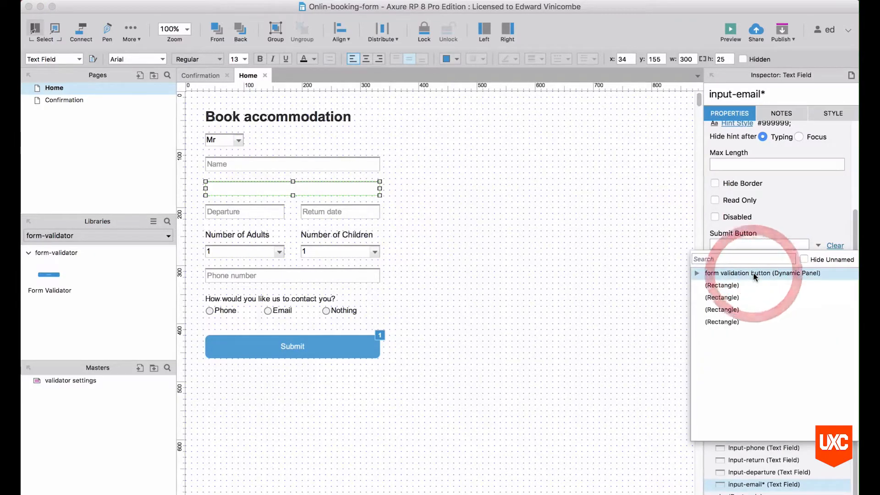
{"action": "left_click", "coordinate": [753, 273]}
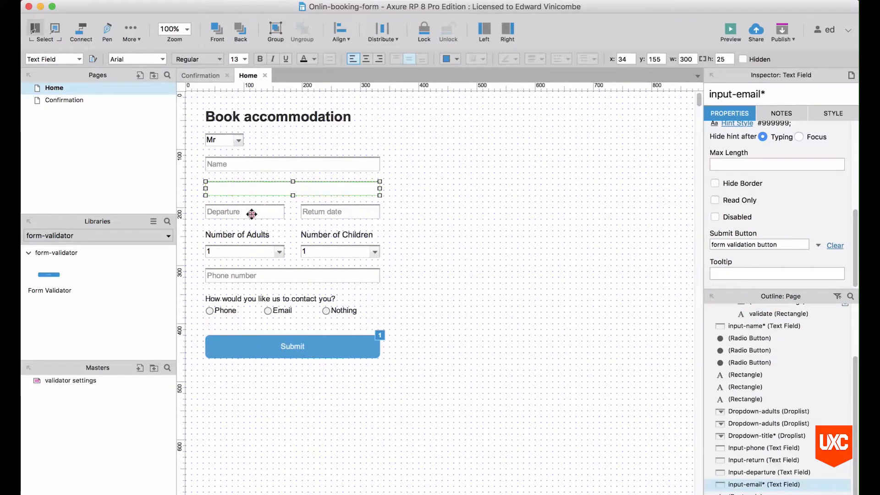
Mark the Departure and Return date fields required, linking each to the form validation button.
{"action": "left_click", "coordinate": [251, 214]}
{"action": "left_click", "coordinate": [802, 94]}
{"action": "type", "text": "*"}
{"action": "left_click", "coordinate": [819, 246]}
{"action": "left_click", "coordinate": [769, 272]}
{"action": "left_click", "coordinate": [339, 208]}
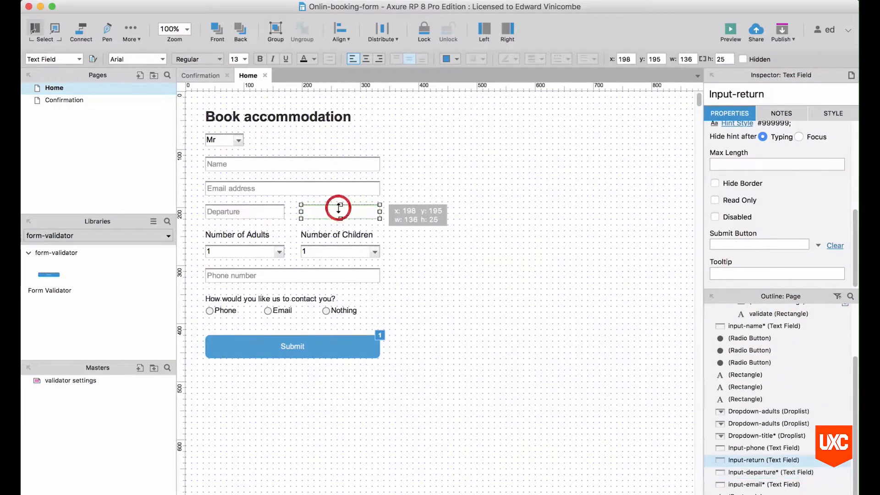
{"action": "left_click", "coordinate": [779, 93]}
{"action": "type", "text": "*"}
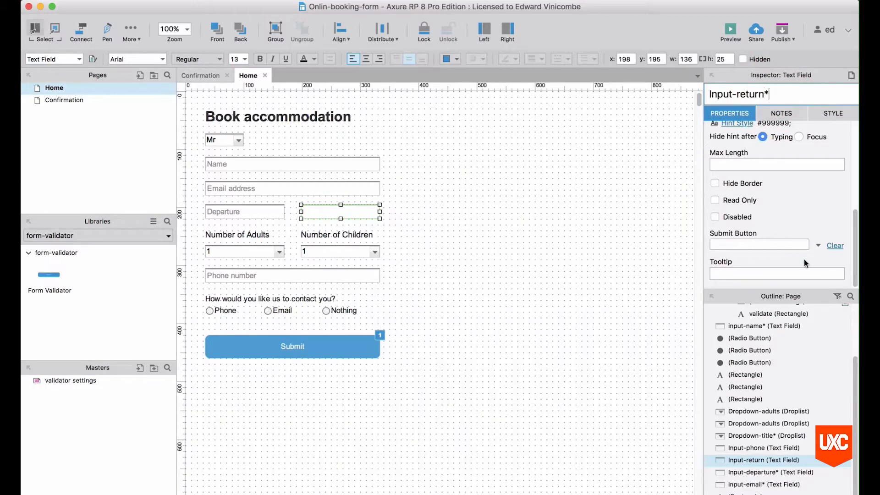
{"action": "left_click", "coordinate": [818, 245]}
{"action": "left_click", "coordinate": [762, 273]}
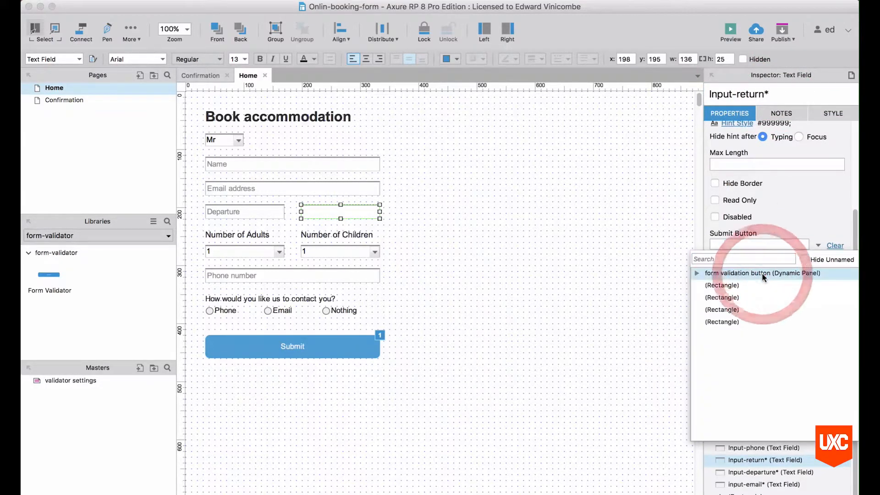
Rename the droplists Dropdown-adults* and Dropdown-children*, linking both to the form validation button.
{"action": "left_click", "coordinate": [243, 245]}
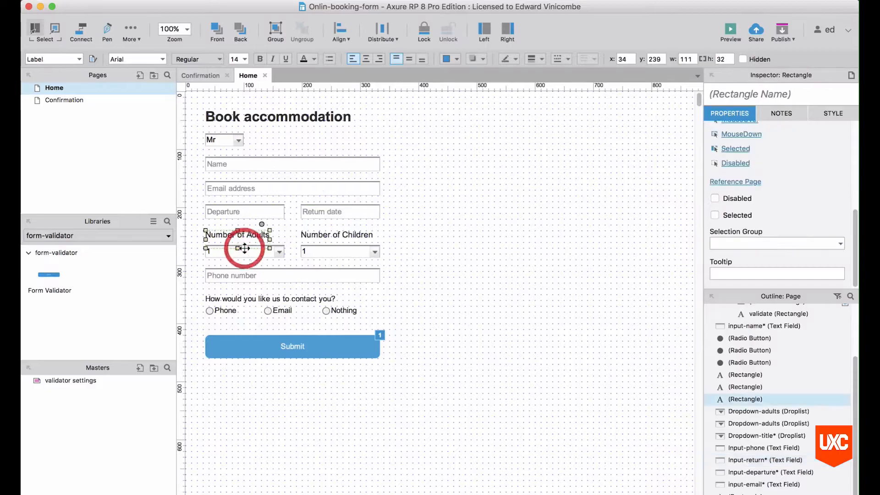
{"action": "left_click", "coordinate": [259, 253]}
{"action": "left_click", "coordinate": [800, 95]}
{"action": "type", "text": "*"}
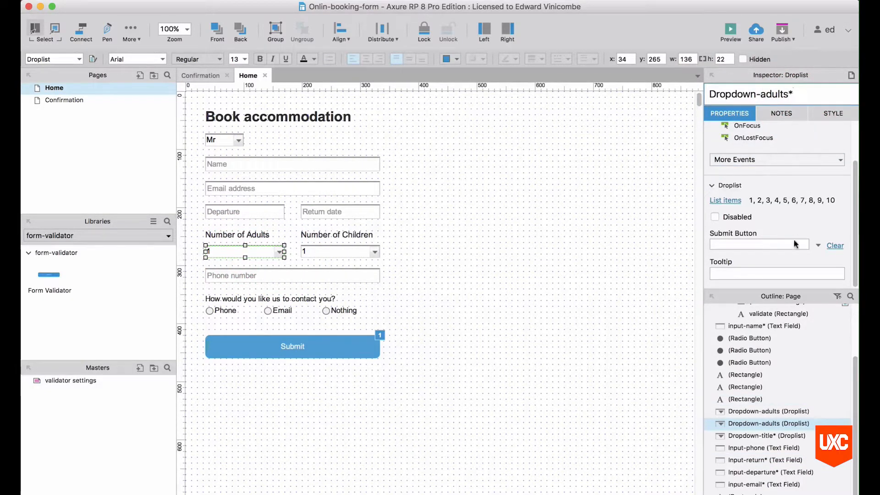
{"action": "left_click", "coordinate": [819, 246]}
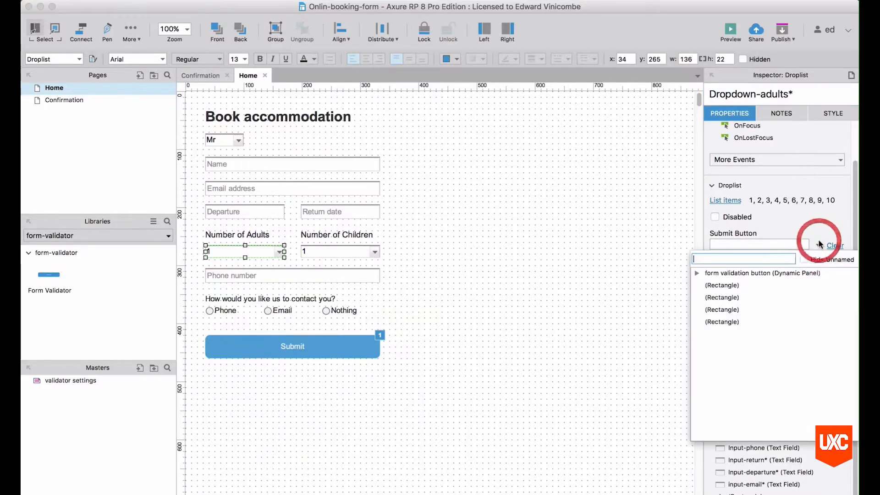
{"action": "left_click", "coordinate": [765, 274]}
{"action": "left_click", "coordinate": [352, 249]}
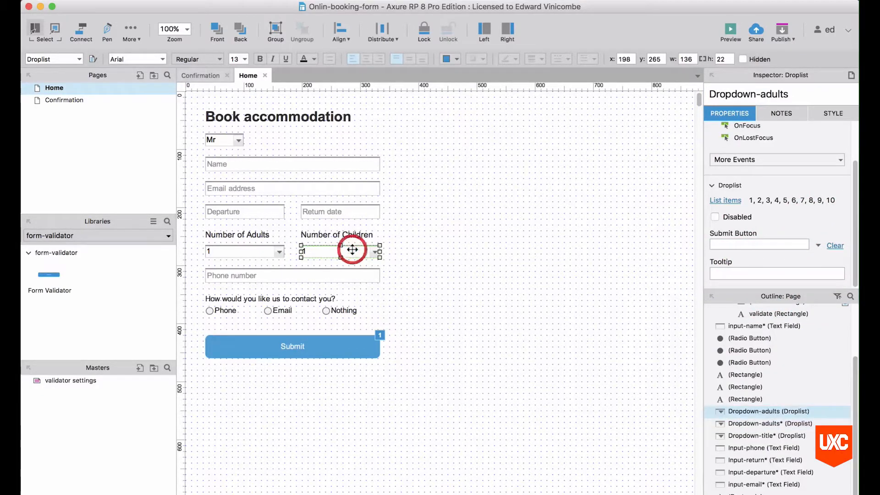
{"action": "left_click", "coordinate": [811, 94]}
{"action": "key", "text": "BackSpace"}
{"action": "key", "text": "BackSpace"}
{"action": "key", "text": "BackSpace"}
{"action": "key", "text": "BackSpace"}
{"action": "key", "text": "BackSpace"}
{"action": "key", "text": "BackSpace"}
{"action": "type", "text": "child"}
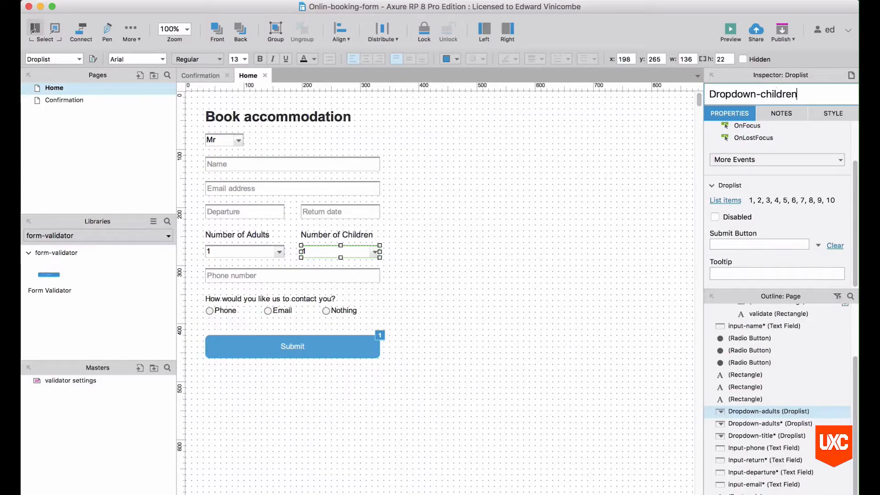
{"action": "left_click", "coordinate": [816, 244]}
{"action": "left_click", "coordinate": [819, 246]}
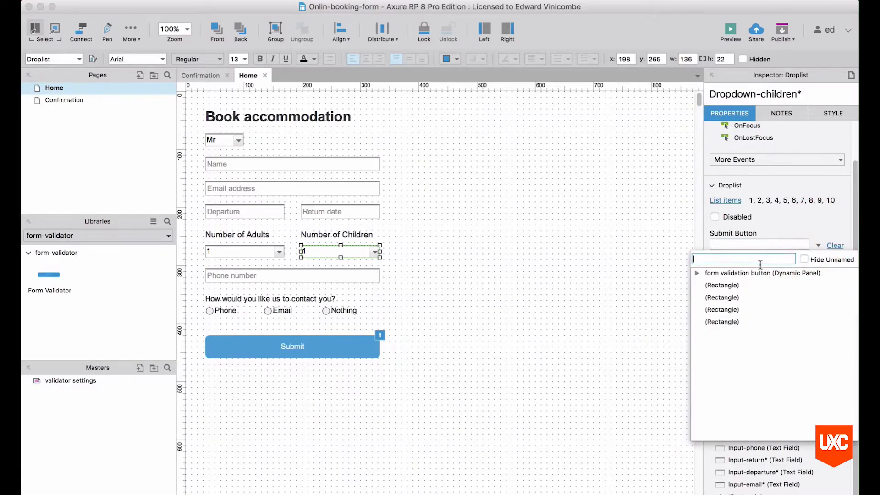
{"action": "left_click", "coordinate": [757, 273]}
{"action": "left_click", "coordinate": [295, 279]}
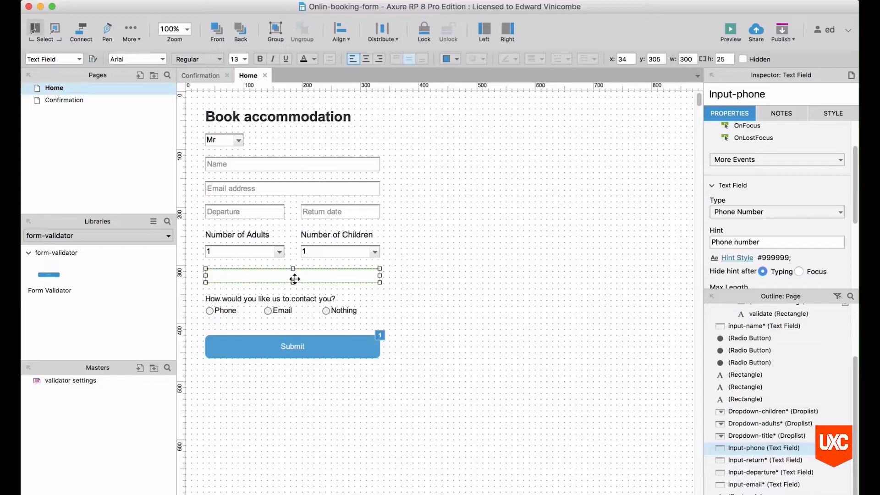
{"action": "left_click", "coordinate": [227, 311]}
{"action": "left_click", "coordinate": [272, 312], "text": "shift"}
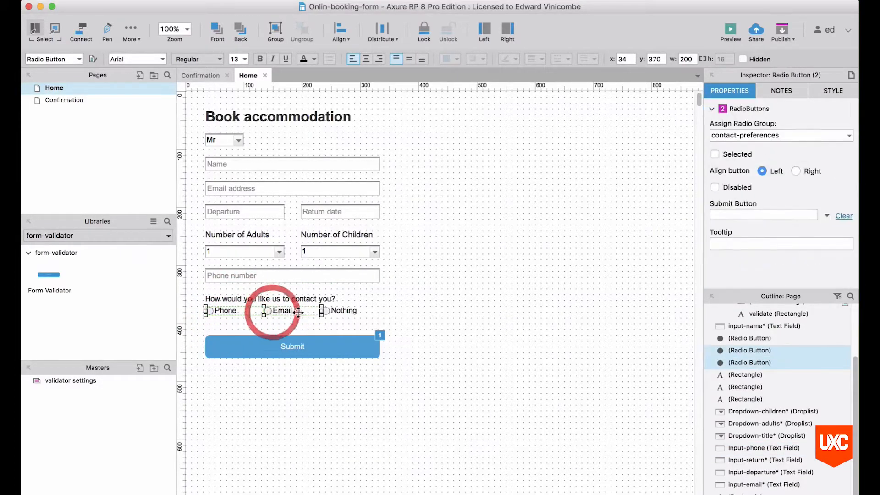
{"action": "left_click", "coordinate": [341, 311], "text": "shift"}
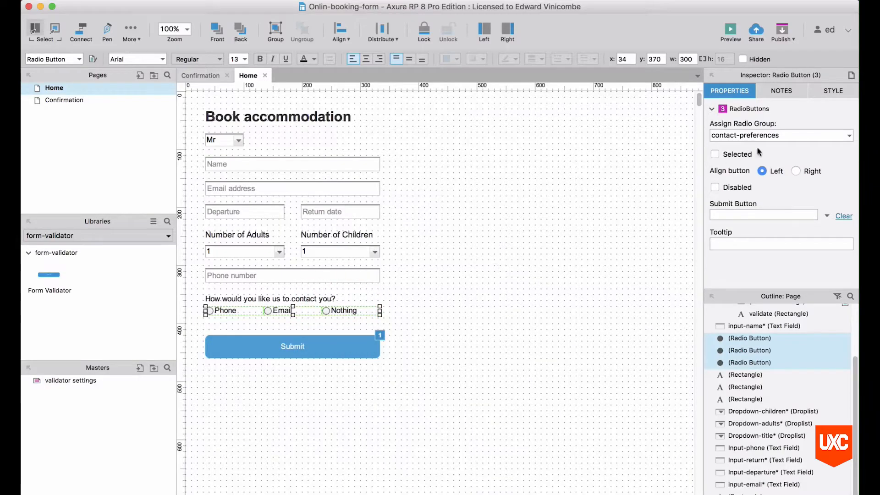
{"action": "triple_click", "coordinate": [789, 139]}
{"action": "left_click", "coordinate": [789, 137]}
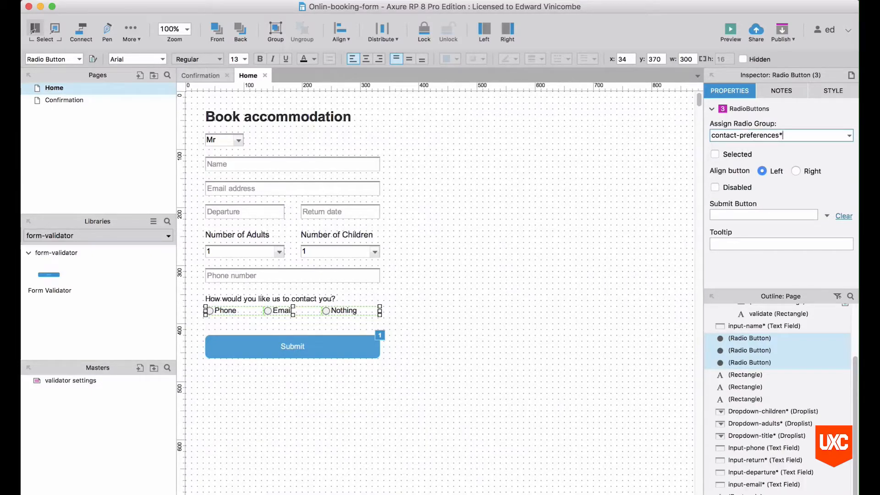
{"action": "left_click", "coordinate": [827, 216]}
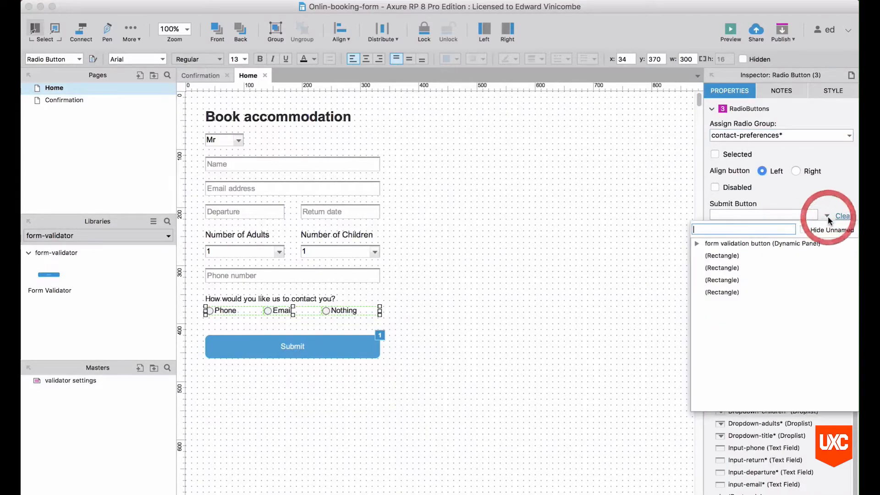
{"action": "left_click", "coordinate": [744, 243]}
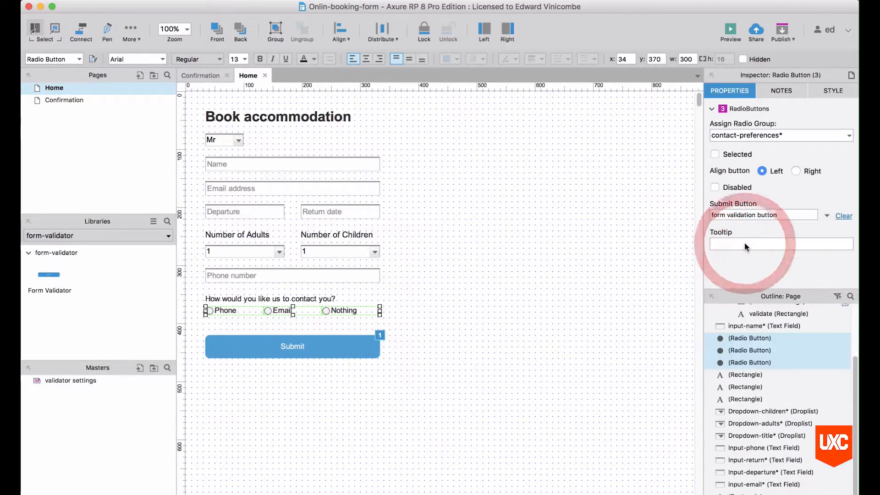
{"action": "left_click", "coordinate": [499, 272]}
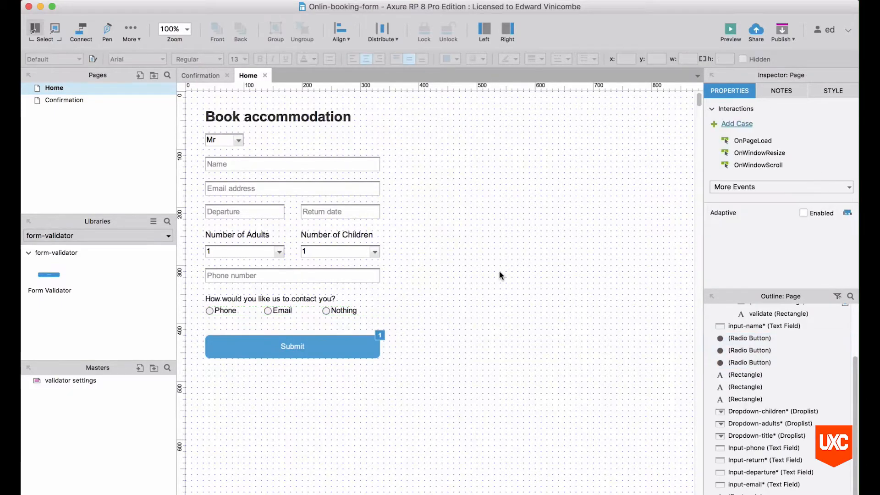
Preview the prototype, submit the empty form twice to see required-field errors, then return to Axure.
{"action": "left_click", "coordinate": [730, 32]}
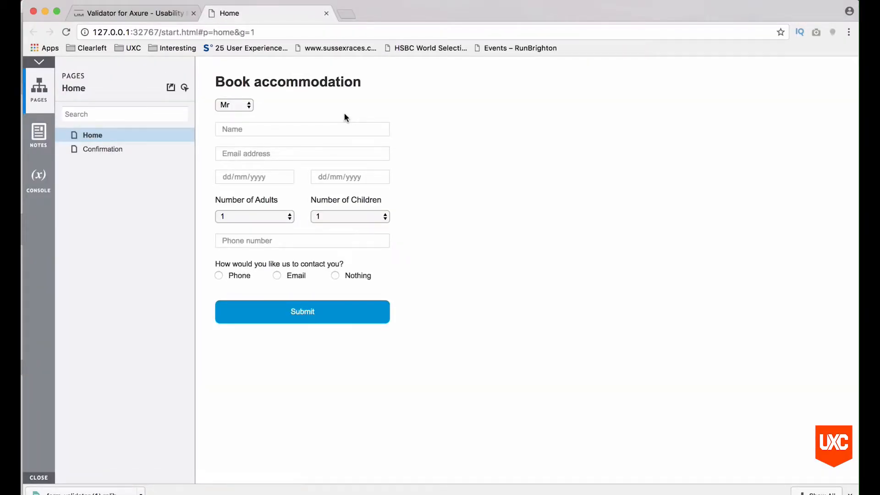
{"action": "left_click", "coordinate": [303, 312]}
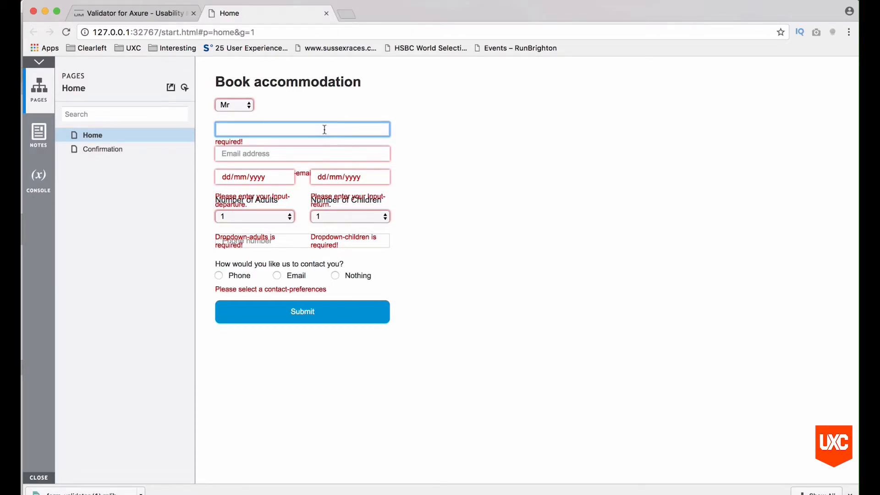
{"action": "left_click", "coordinate": [321, 313]}
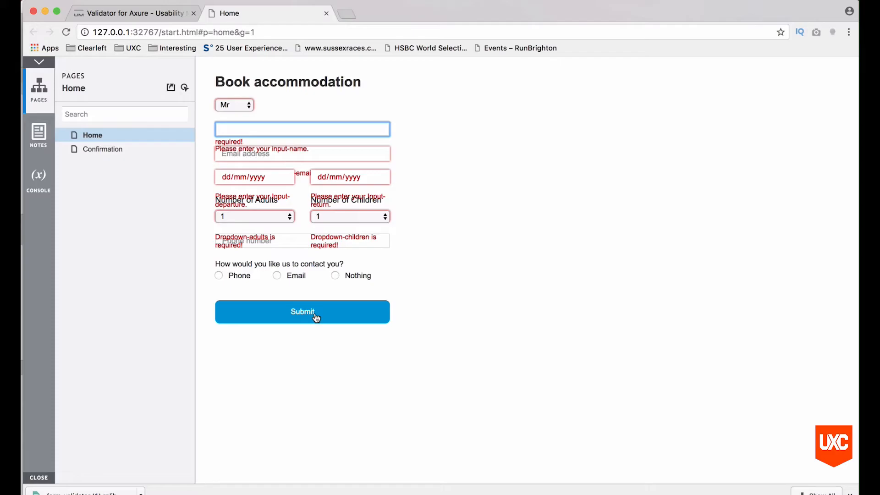
{"action": "key", "text": "super+Tab"}
{"action": "left_click", "coordinate": [463, 242]}
Give the Submit validation button an OnClick Open Link case to the Confirmation page.
{"action": "left_click", "coordinate": [299, 345]}
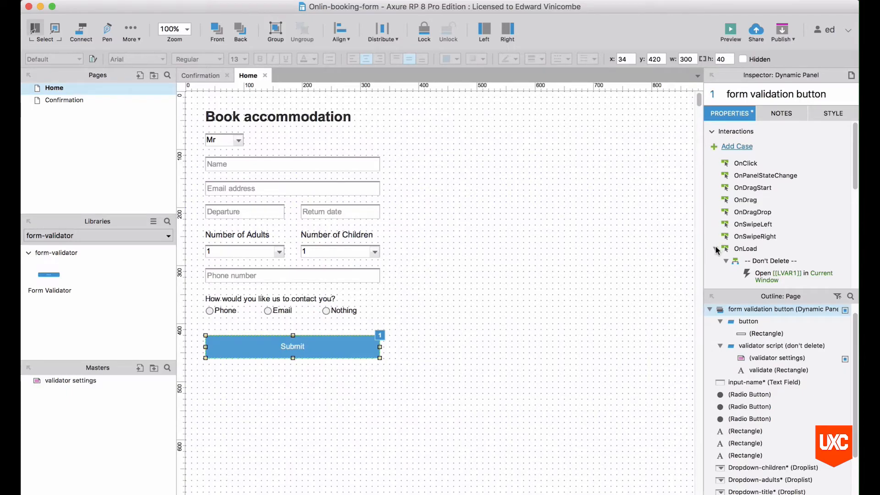
{"action": "scroll", "coordinate": [751, 233], "scroll_direction": "down", "scroll_amount": 2}
{"action": "left_click", "coordinate": [715, 228]}
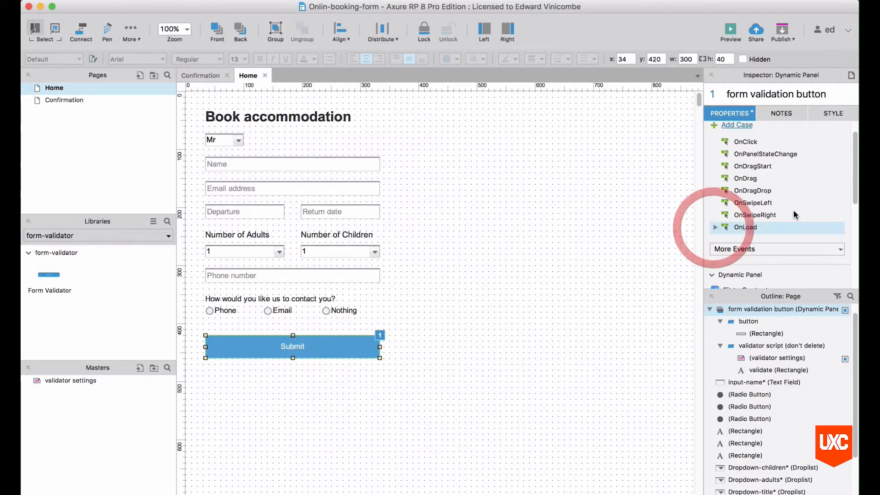
{"action": "scroll", "coordinate": [796, 213], "scroll_direction": "down", "scroll_amount": 3}
{"action": "scroll", "coordinate": [795, 214], "scroll_direction": "down", "scroll_amount": 5}
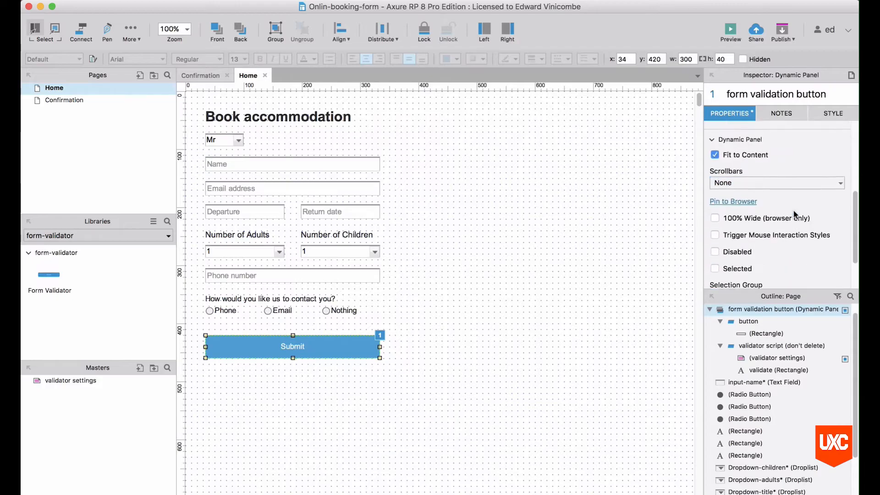
{"action": "scroll", "coordinate": [794, 211], "scroll_direction": "up", "scroll_amount": 10}
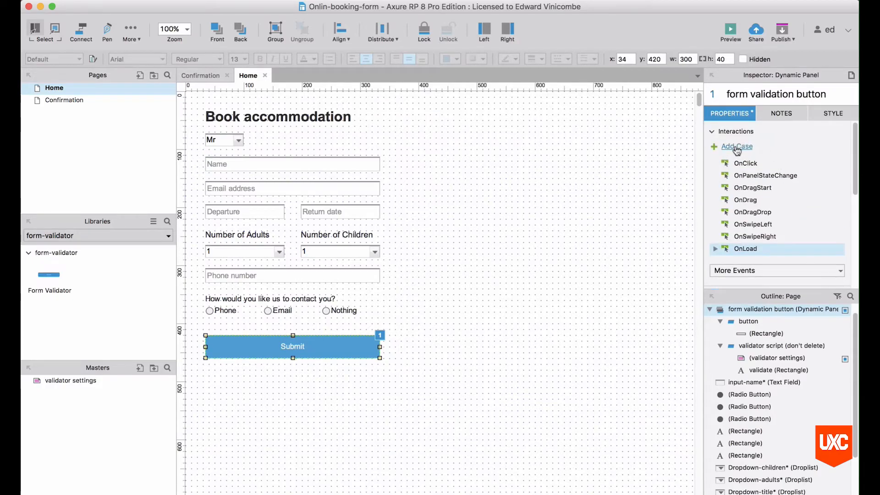
{"action": "double_click", "coordinate": [746, 164]}
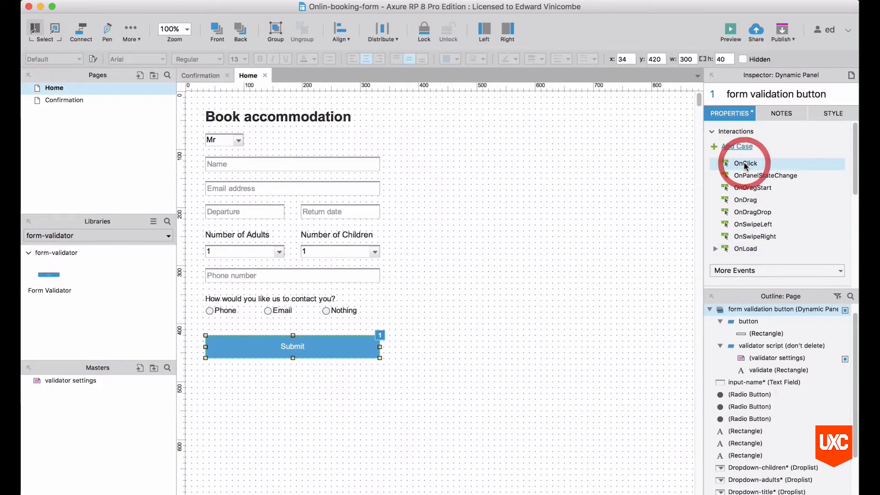
{"action": "left_click", "coordinate": [241, 162]}
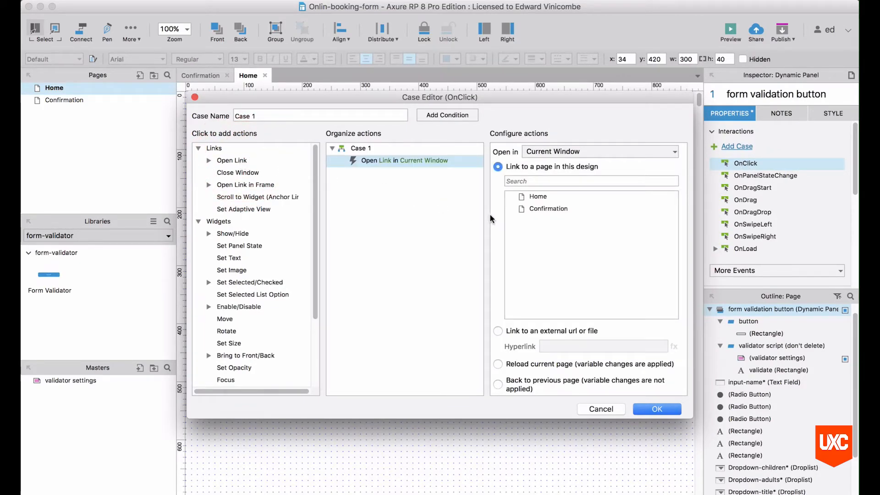
{"action": "left_click", "coordinate": [550, 210]}
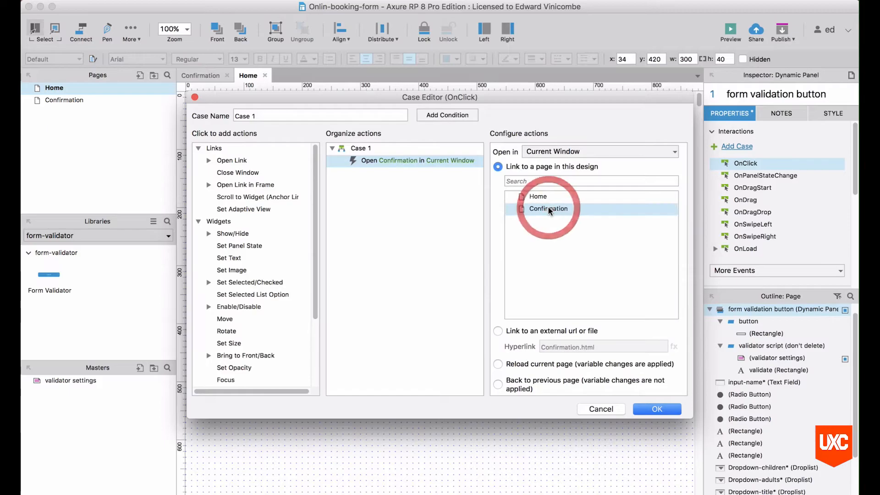
{"action": "left_click", "coordinate": [655, 409]}
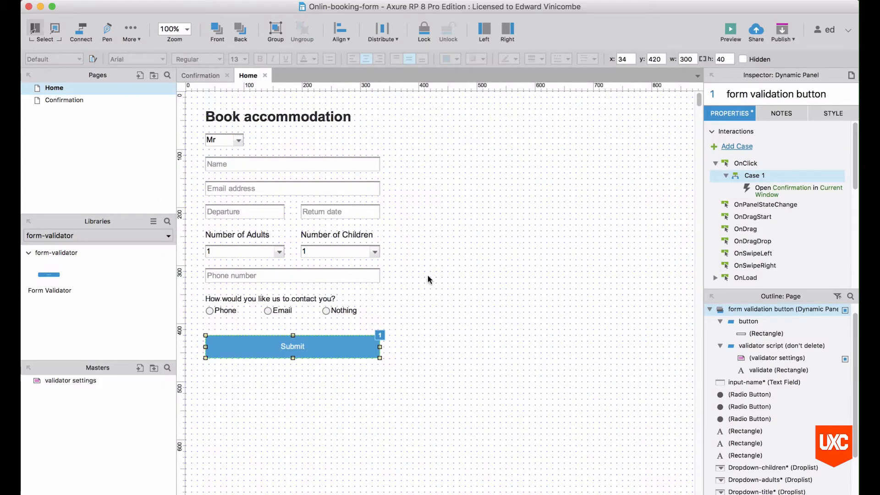
{"action": "left_click", "coordinate": [439, 301]}
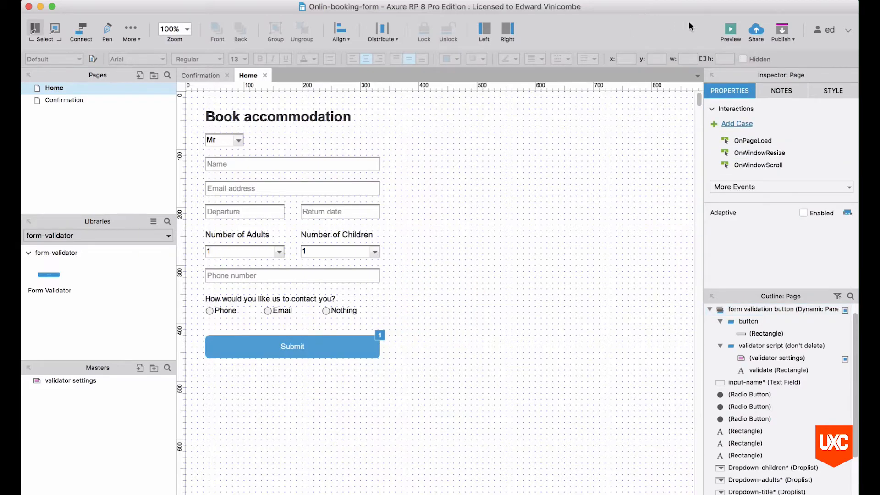
Preview the prototype and enter the guest's full name and e-mail address.
{"action": "left_click", "coordinate": [730, 31]}
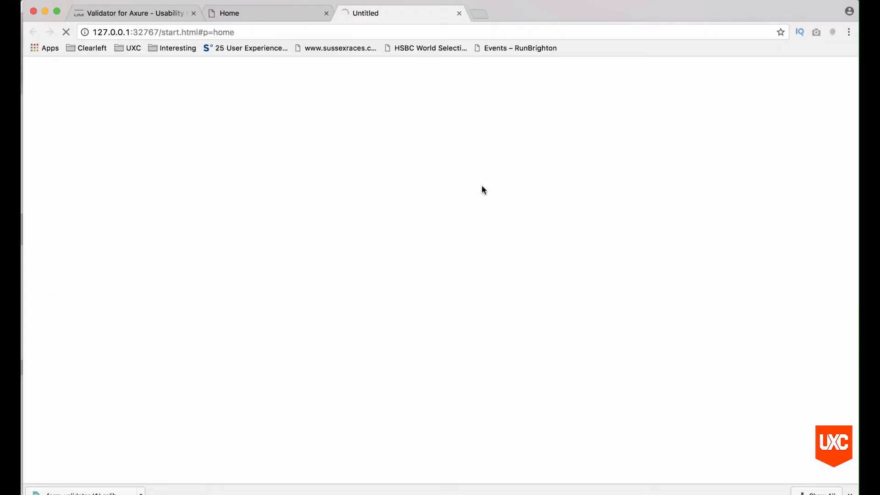
{"action": "left_click", "coordinate": [279, 128]}
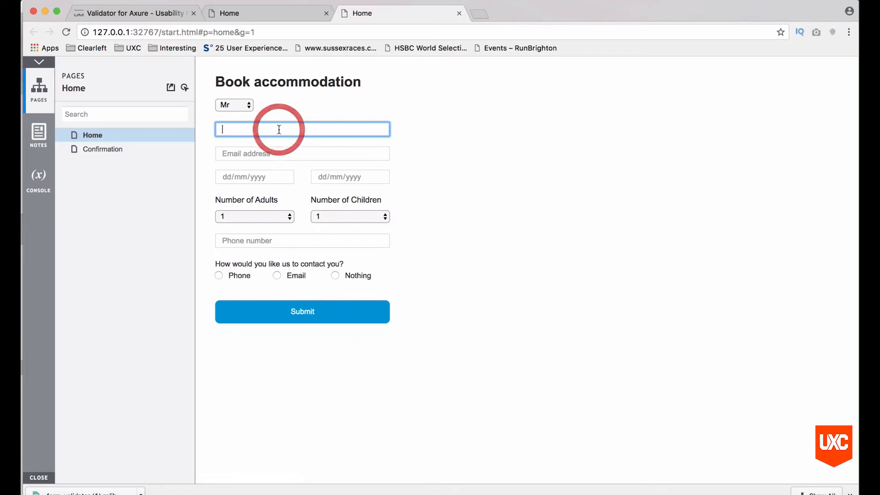
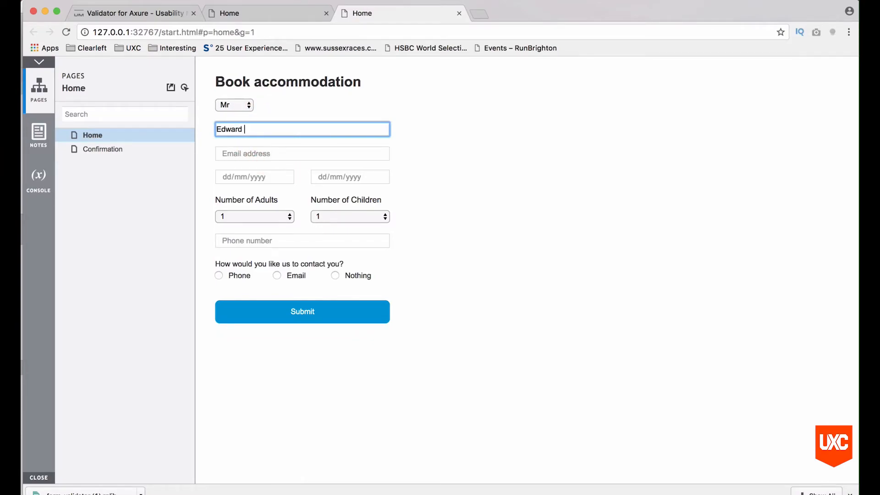
{"action": "key", "text": "Tab"}
{"action": "left_click", "coordinate": [250, 150]}
Set dates 12/07/2017–27/07/2017, 3 adults, 2 children, Email contact, and submit the form.
{"action": "left_click", "coordinate": [287, 177]}
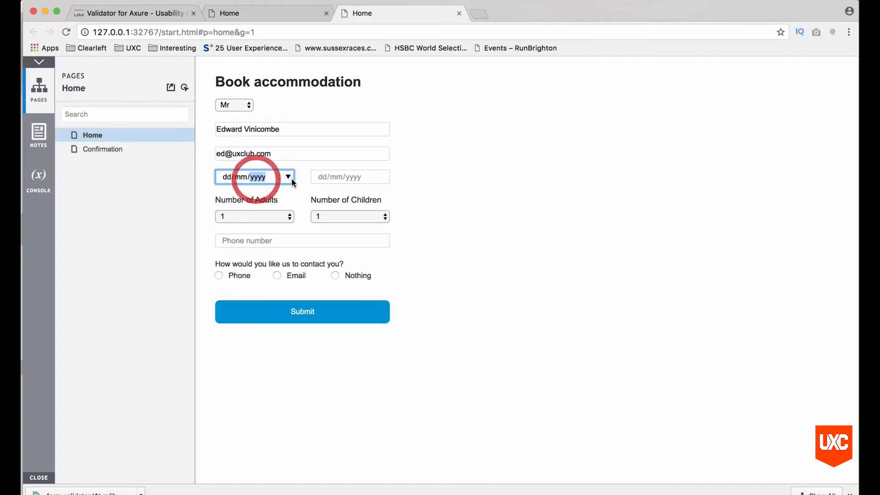
{"action": "left_click", "coordinate": [274, 254]}
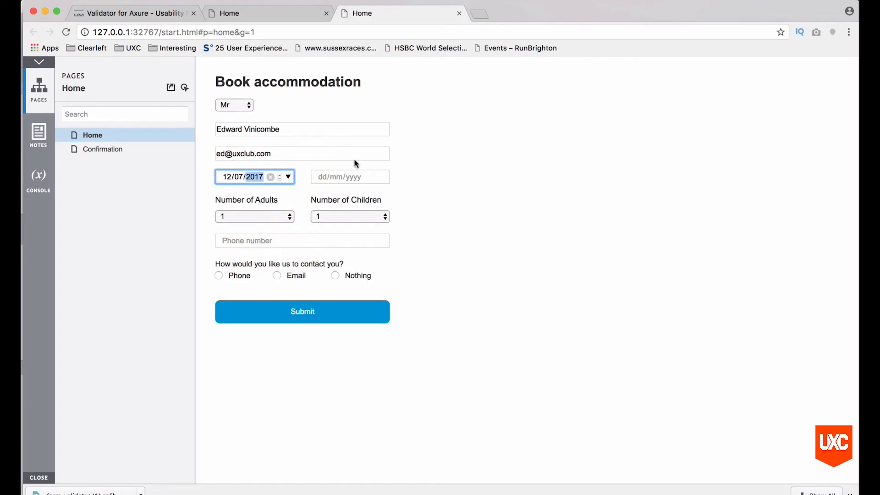
{"action": "left_click", "coordinate": [385, 179]}
{"action": "left_click", "coordinate": [381, 277]}
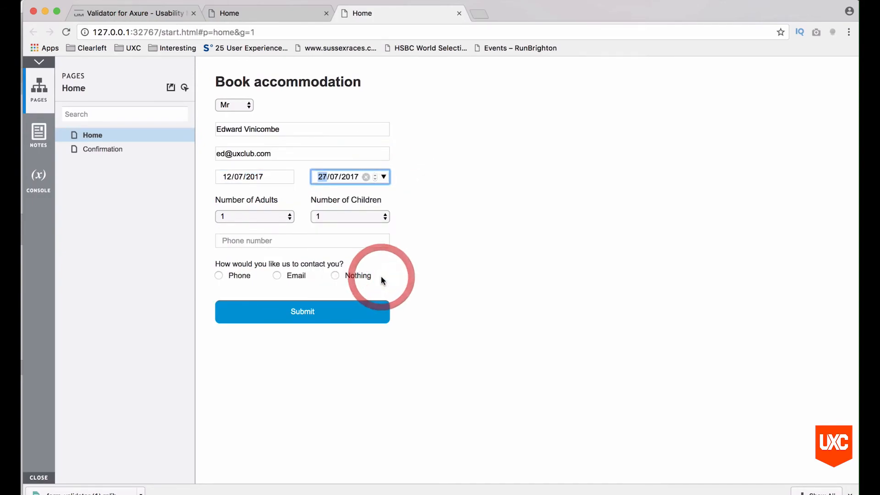
{"action": "left_click", "coordinate": [275, 215]}
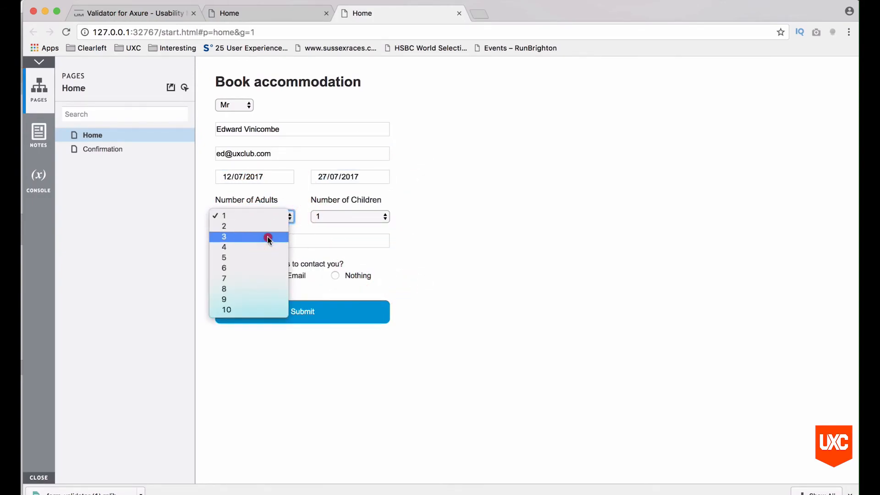
{"action": "left_click", "coordinate": [269, 237]}
{"action": "left_click", "coordinate": [353, 216]}
{"action": "left_click", "coordinate": [353, 227]}
{"action": "left_click", "coordinate": [290, 240]}
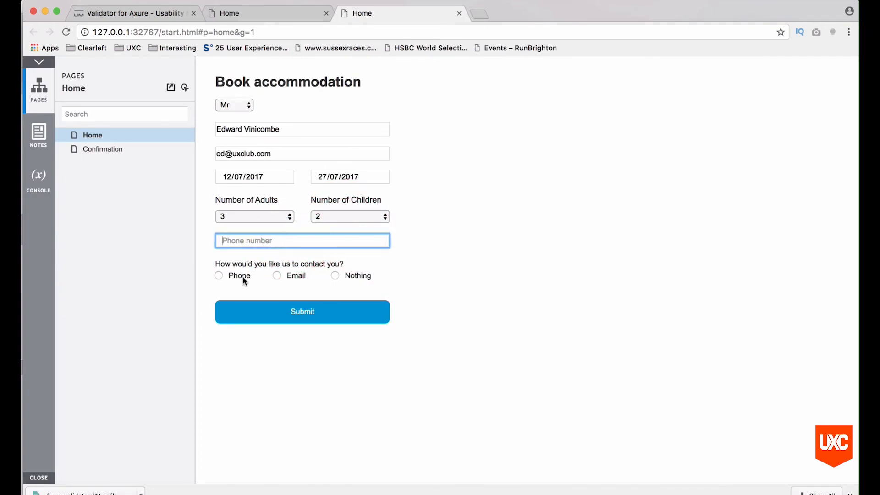
{"action": "left_click", "coordinate": [296, 277]}
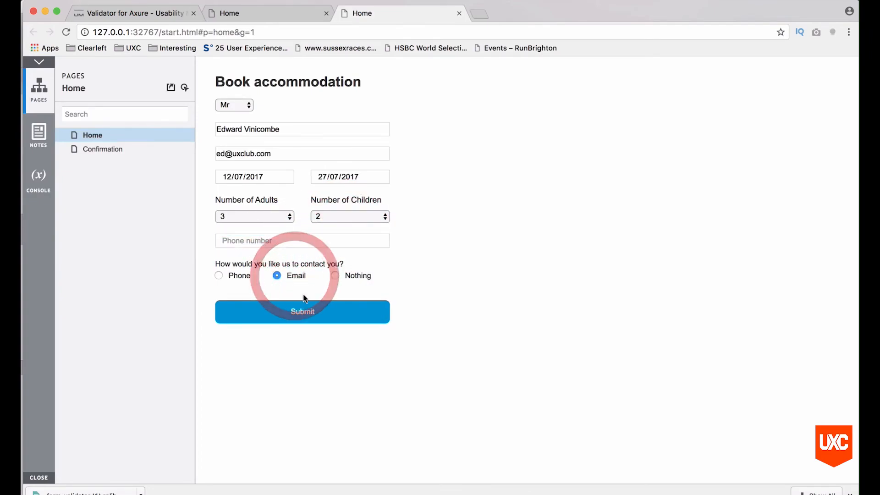
{"action": "left_click", "coordinate": [305, 314]}
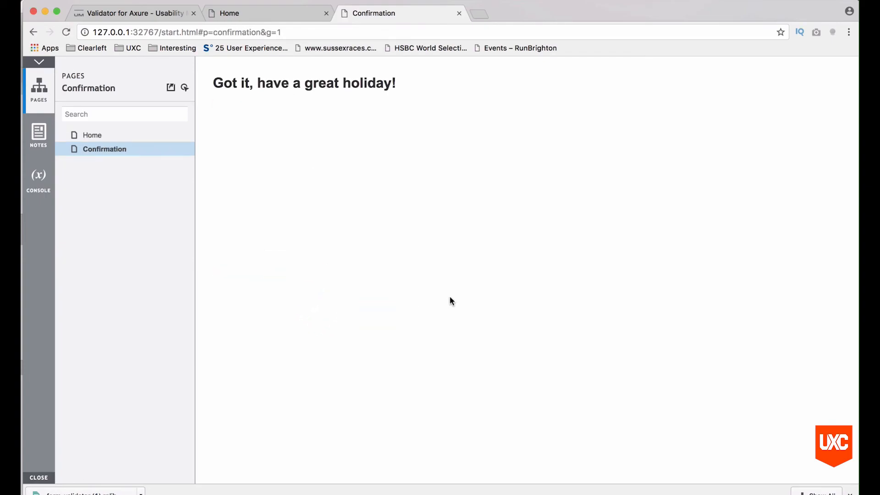